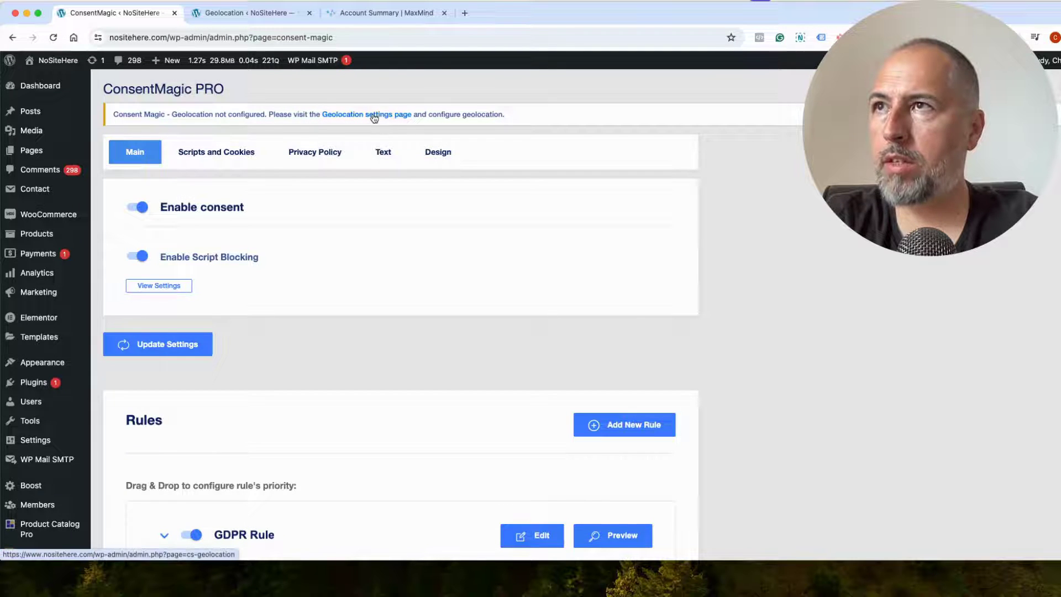
pyautogui.scroll(-5, 443, 250)
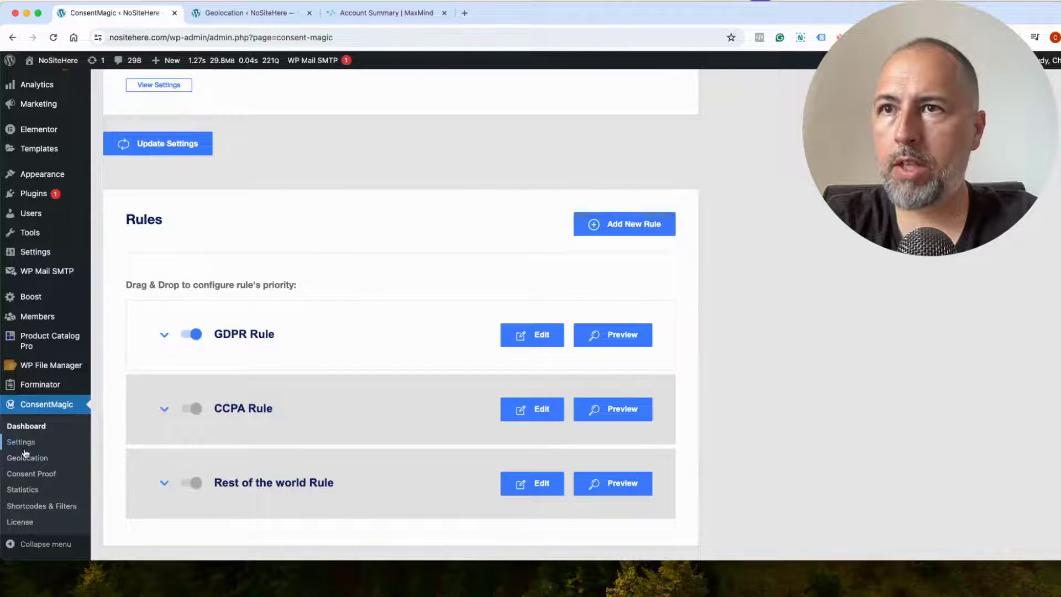
# Switch to the 'Geolocation ‹ NoSiteHere' browser tab to view the empty MaxMind settings
pyautogui.click(249, 12)
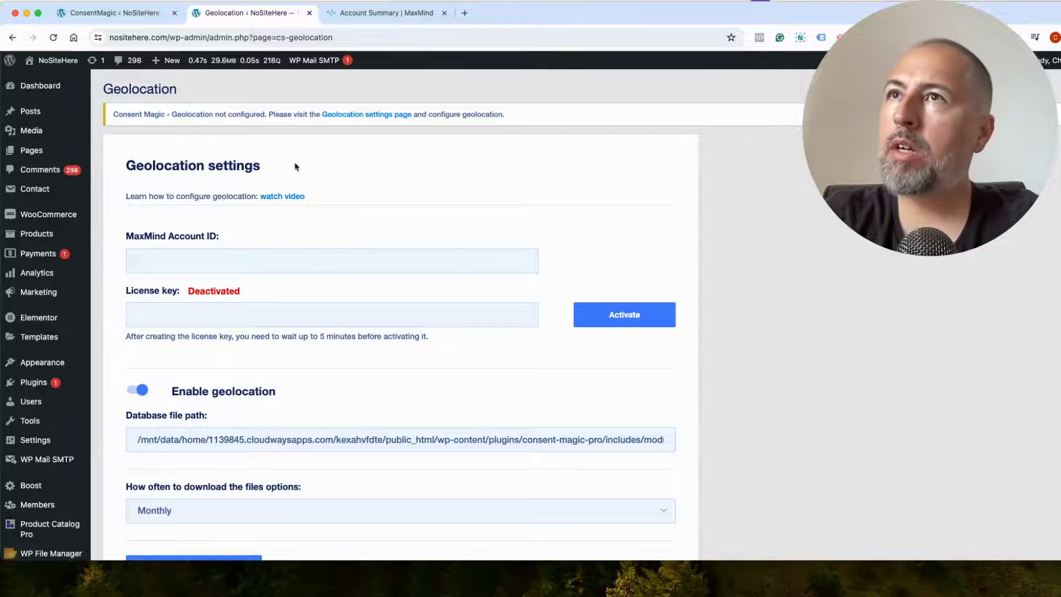
# Switch back to the ConsentMagic browser tab that lists the GDPR, CCPA and Rest of the world rules
pyautogui.click(119, 12)
pyautogui.scroll(-1, 357, 237)
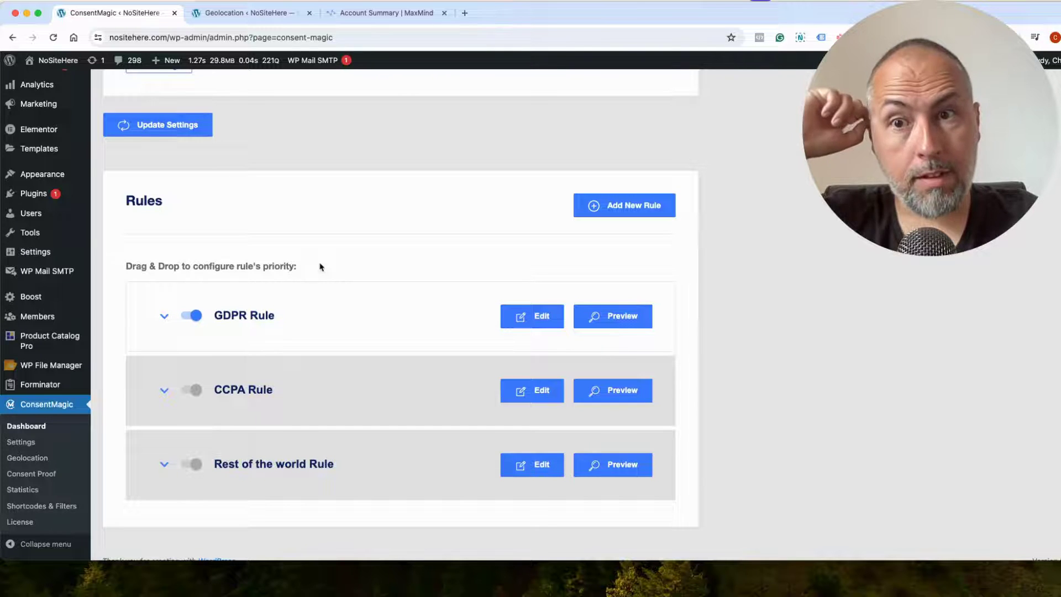
# Reopen Geolocation from the ConsentMagic sidebar to reach the MaxMind license key instructions
pyautogui.click(247, 13)
pyautogui.scroll(-10, 354, 235)
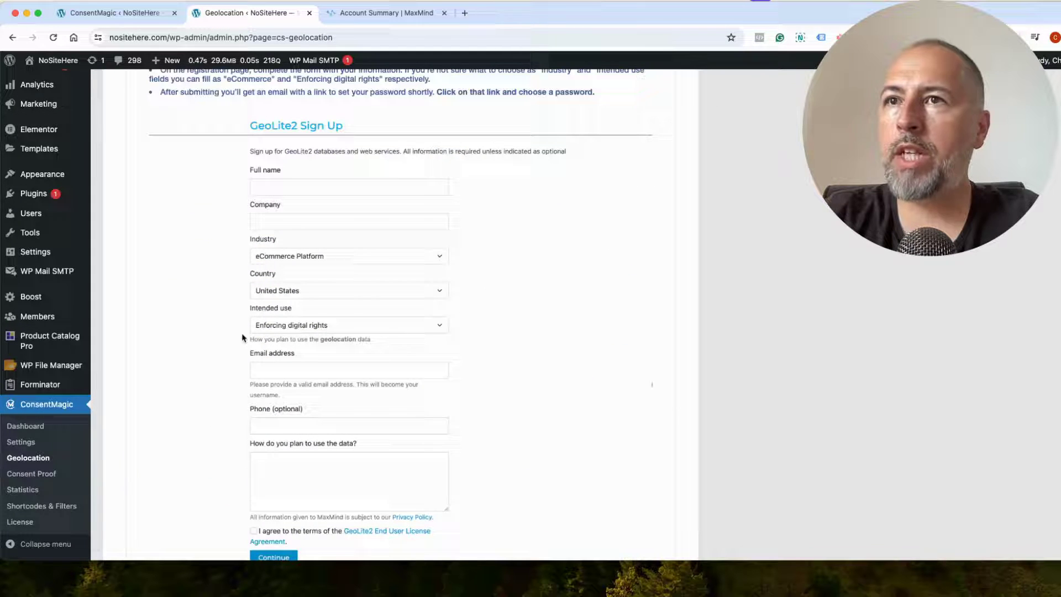
pyautogui.click(28, 458)
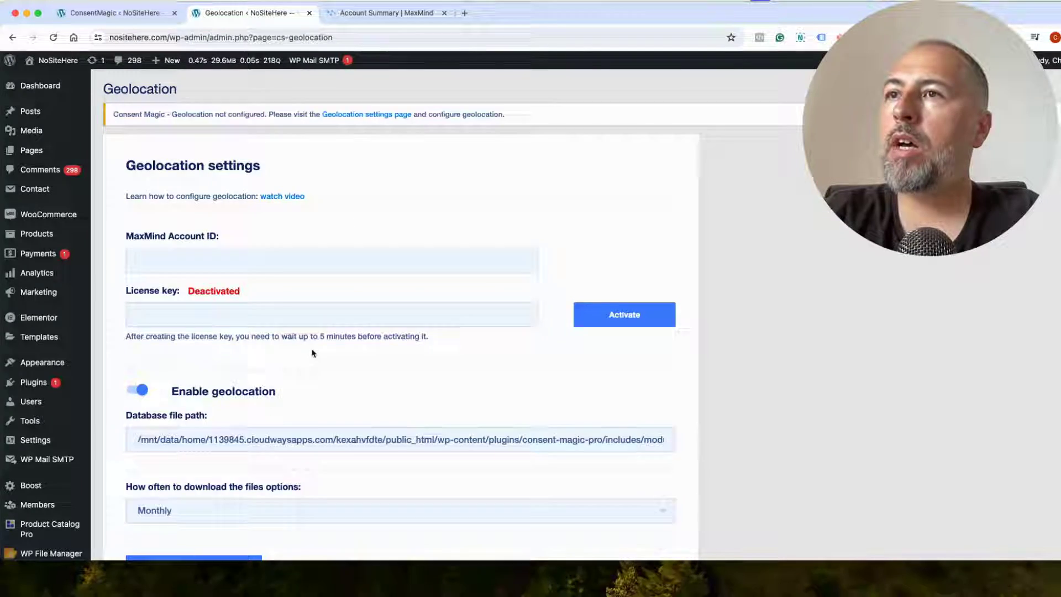
pyautogui.scroll(-5, 315, 348)
pyautogui.scroll(-5, 316, 348)
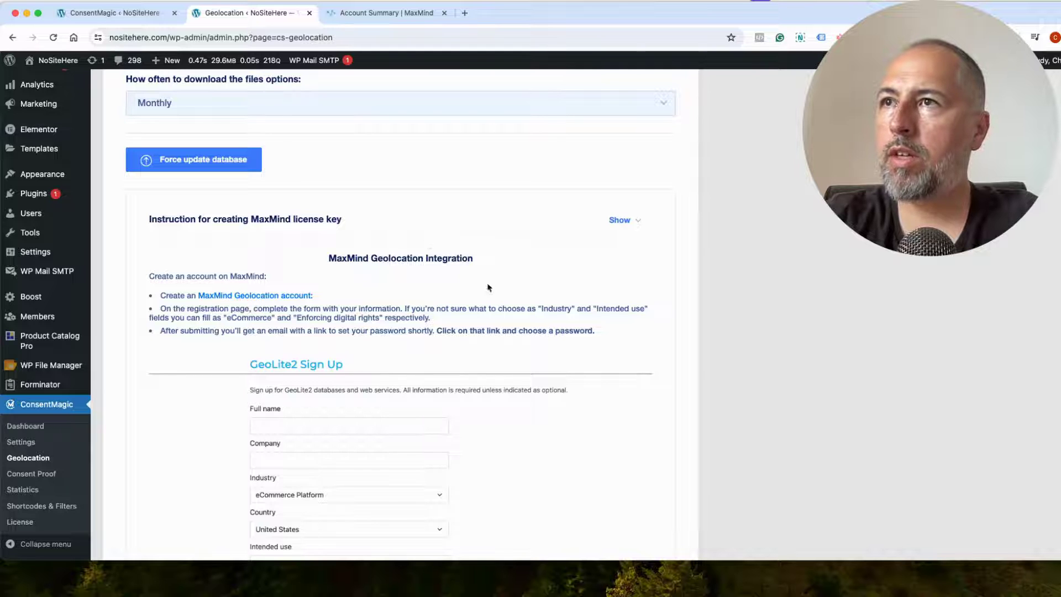
# Generate a new MaxMind license key with the description 'NoSiteHere New' under Manage License Keys
pyautogui.click(365, 13)
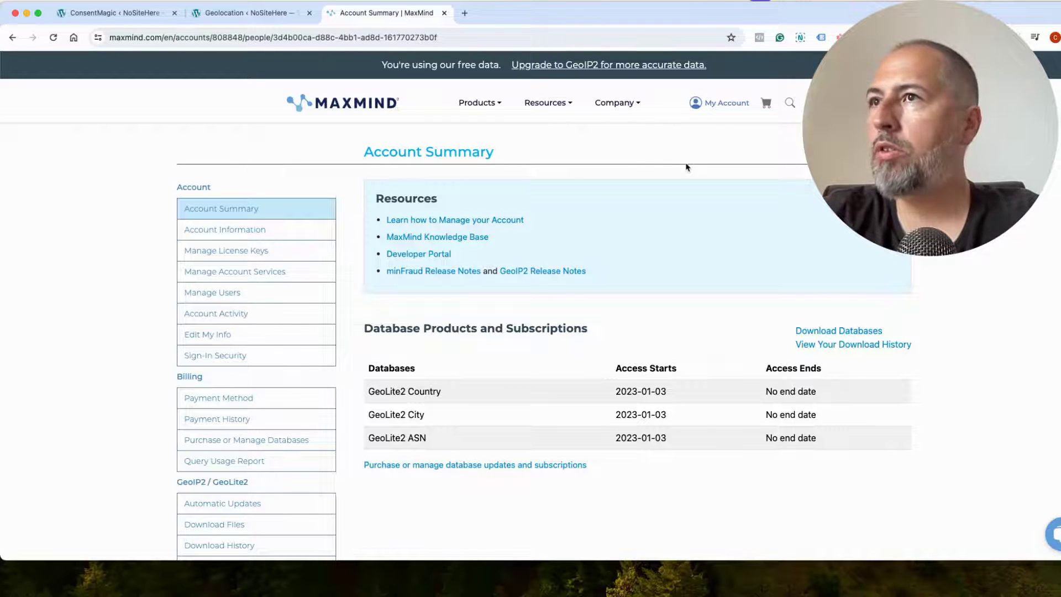
pyautogui.click(241, 253)
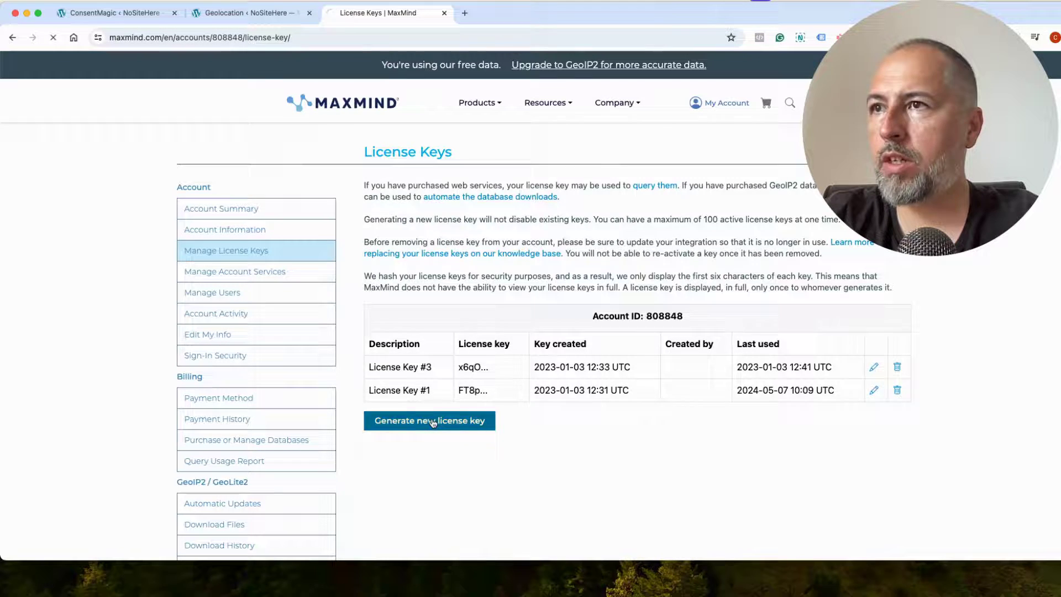
pyautogui.click(502, 216)
pyautogui.press('super+a')
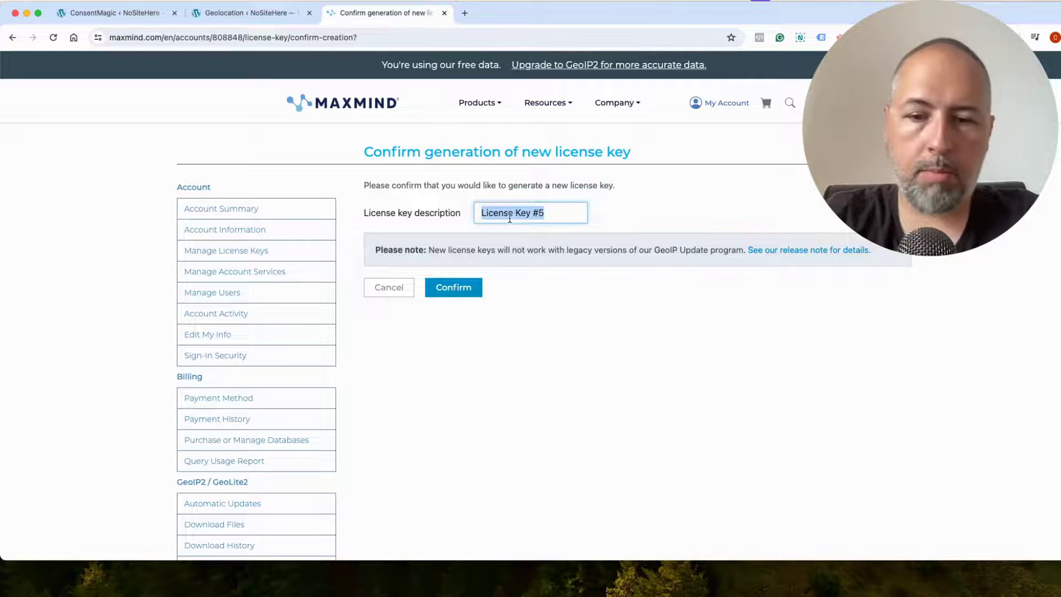
pyautogui.write('NoSiteHere New')
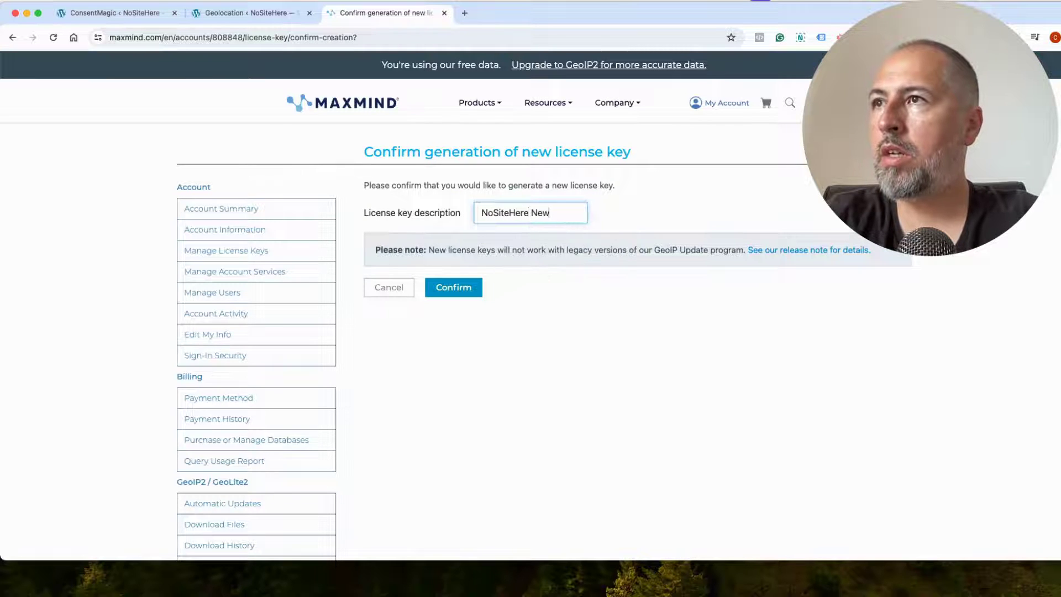
pyautogui.click(453, 287)
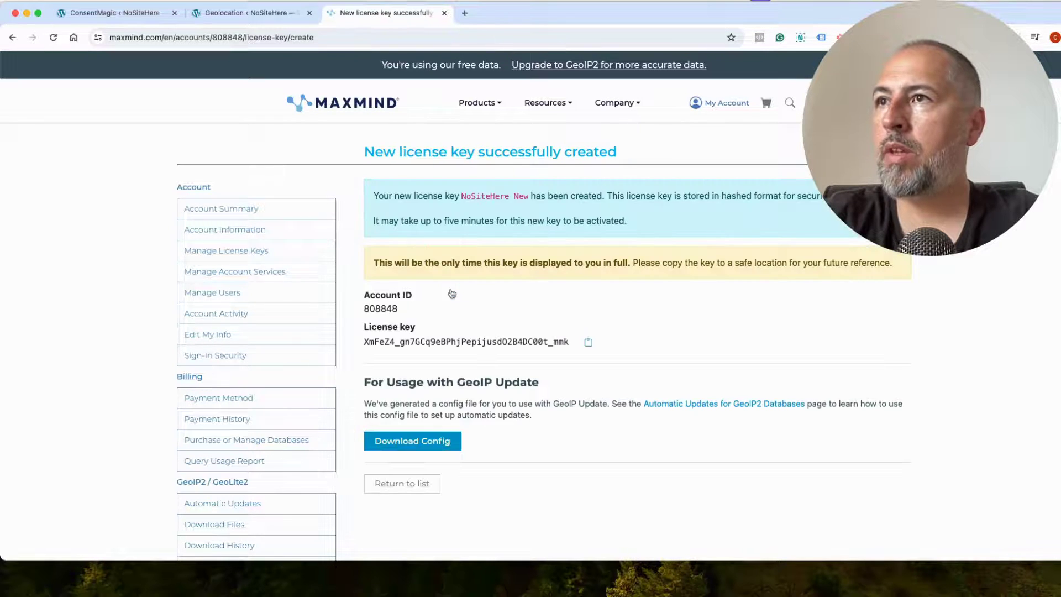
# Copy the MaxMind account ID into ConsentMagic's MaxMind Account ID field, then return to MaxMind
pyautogui.moveTo(399, 309); pyautogui.dragTo(364, 309)
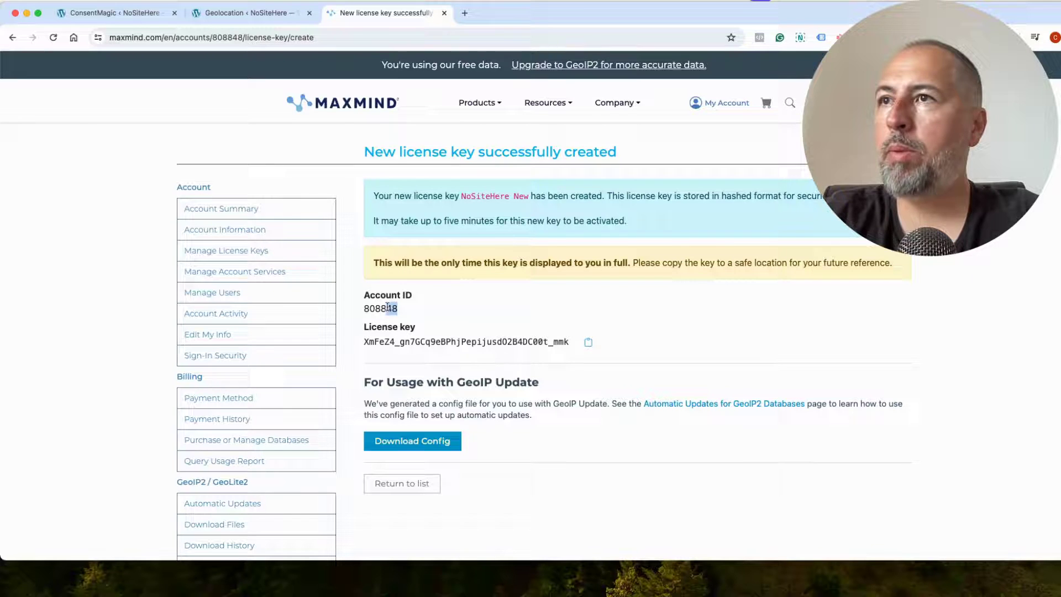
pyautogui.rightClick(377, 304)
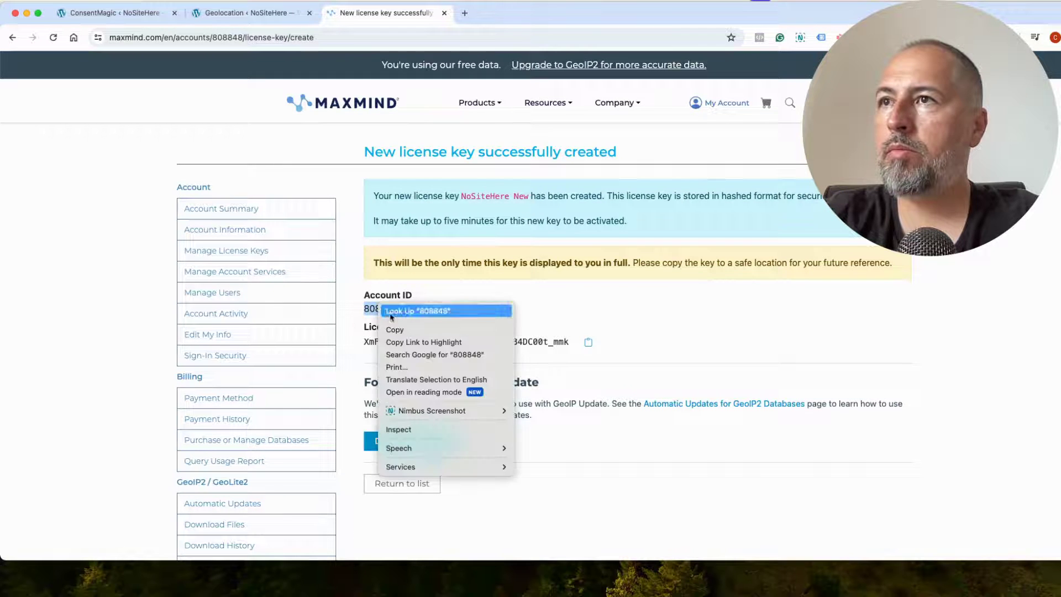
pyautogui.click(394, 316)
pyautogui.click(249, 12)
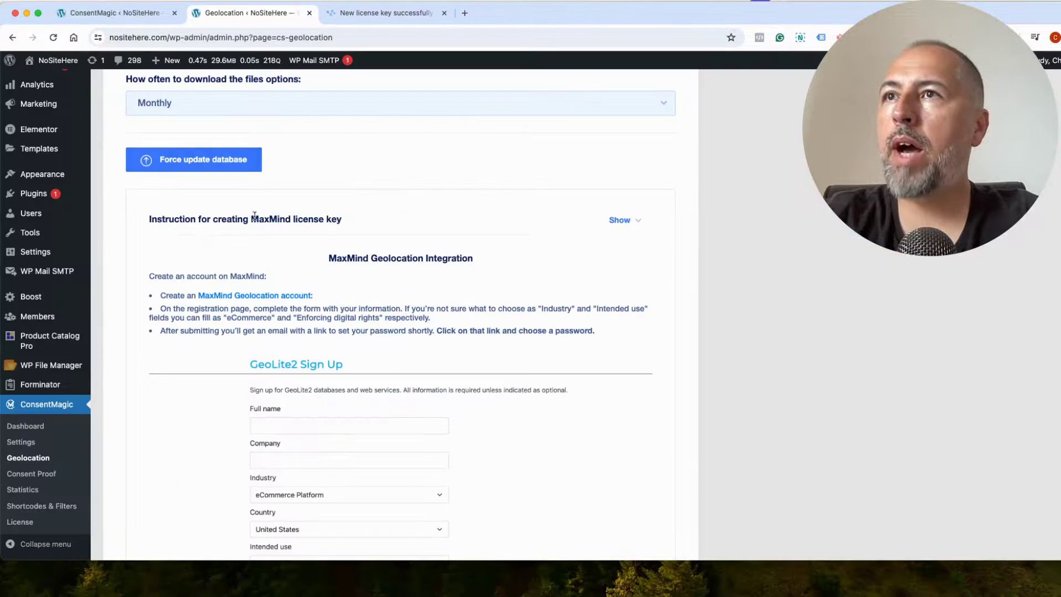
pyautogui.scroll(5, 270, 142)
pyautogui.click(219, 260)
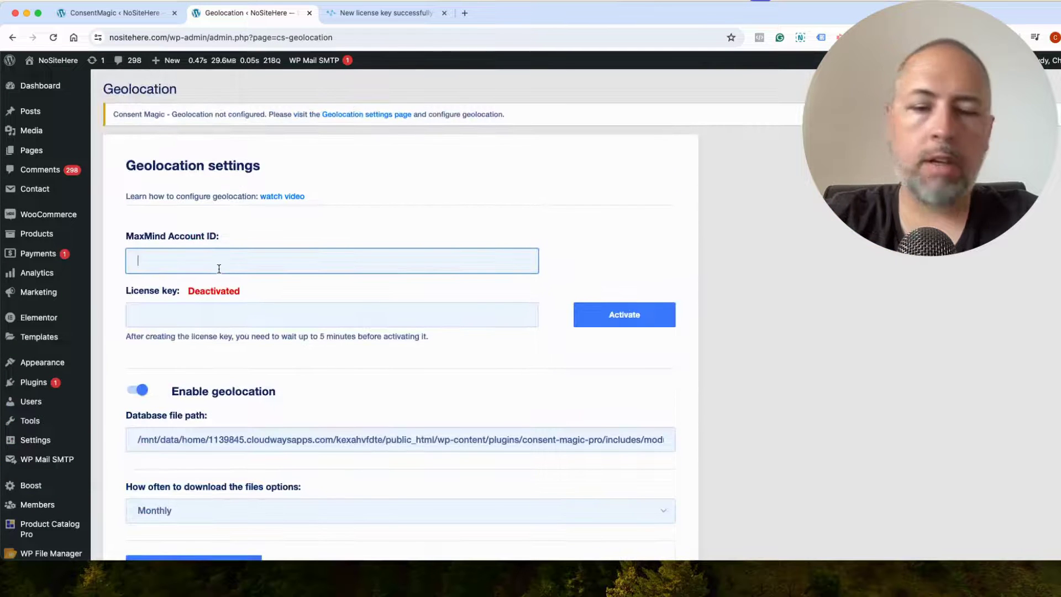
pyautogui.hotkey('ctrl', 'v')
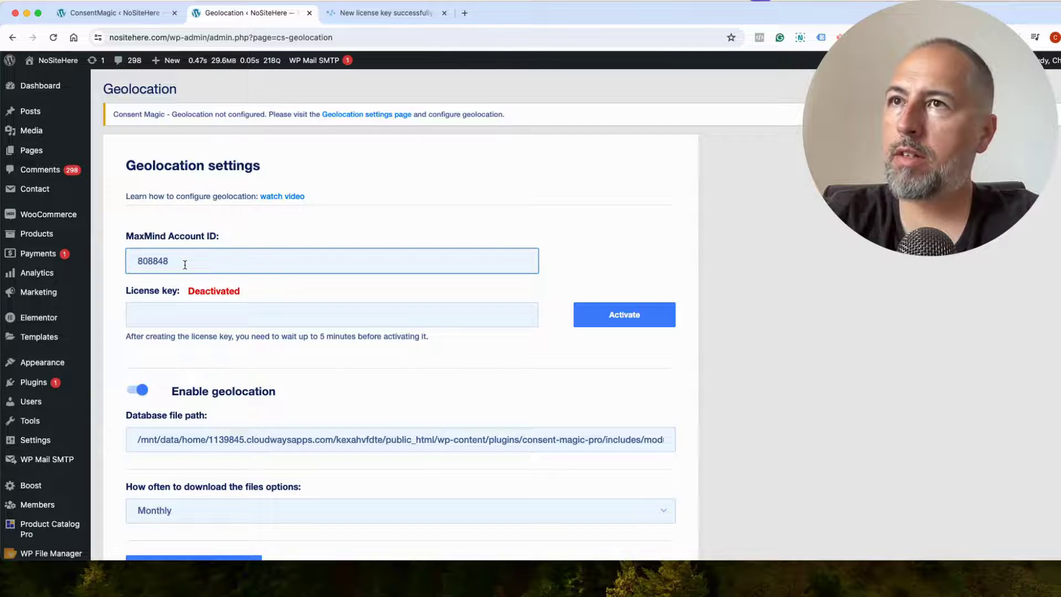
pyautogui.click(363, 15)
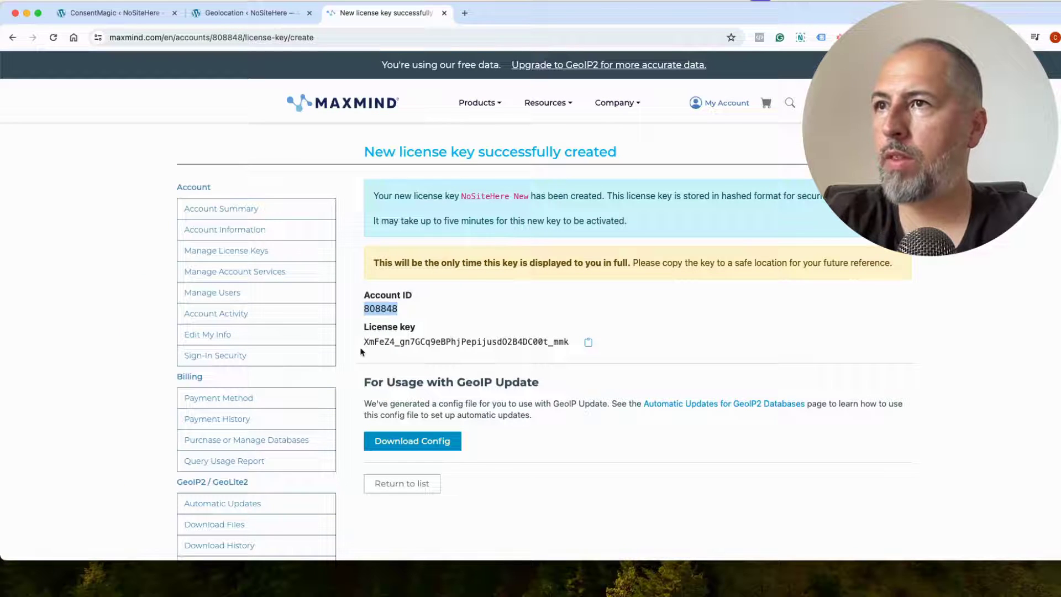
# Copy the new MaxMind license key into ConsentMagic's License key field
pyautogui.moveTo(364, 341); pyautogui.dragTo(558, 343)
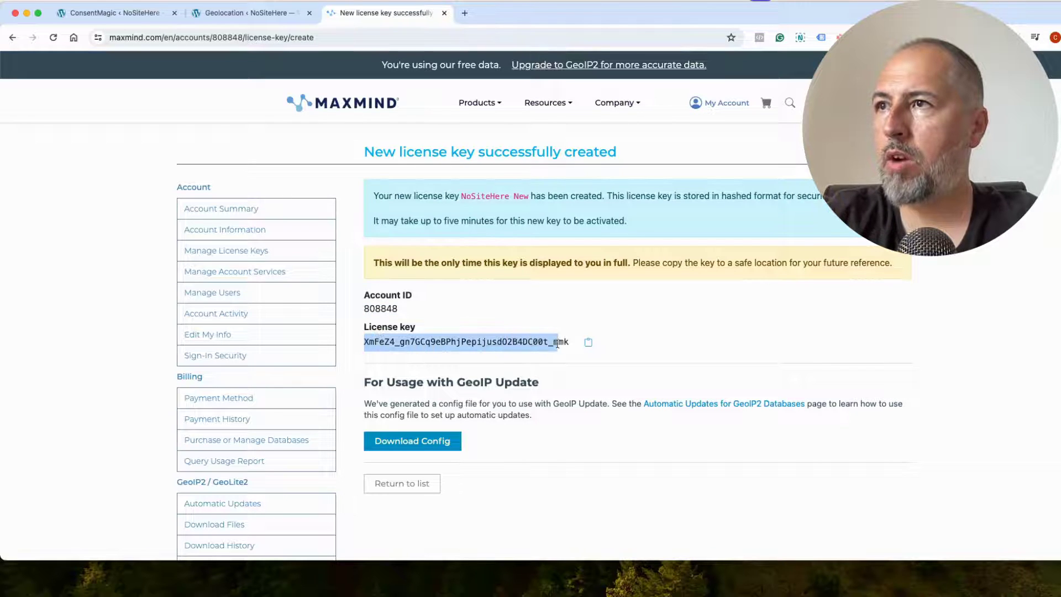
pyautogui.rightClick(509, 340)
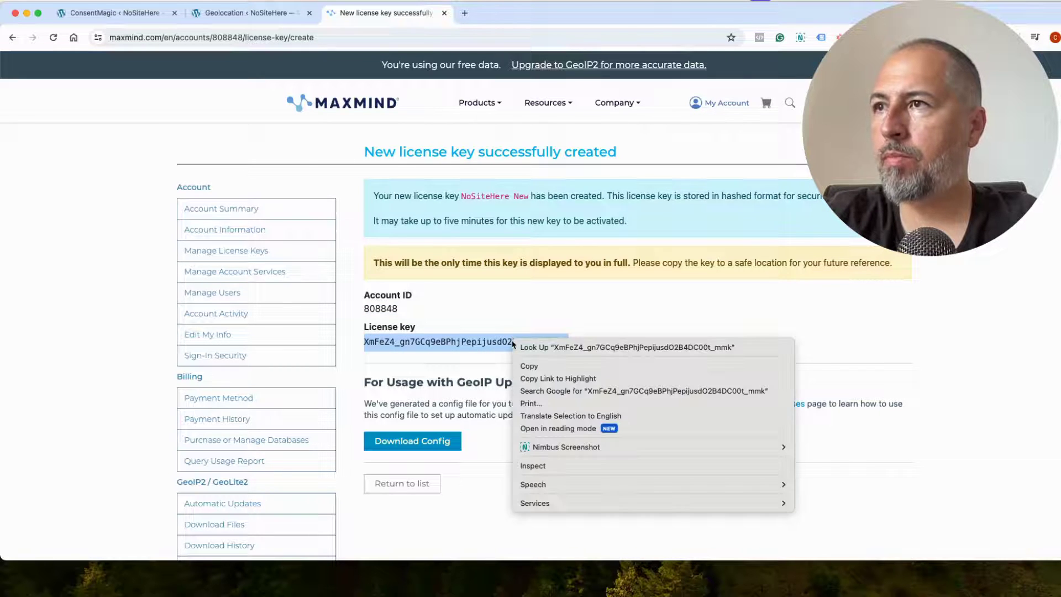
pyautogui.click(531, 365)
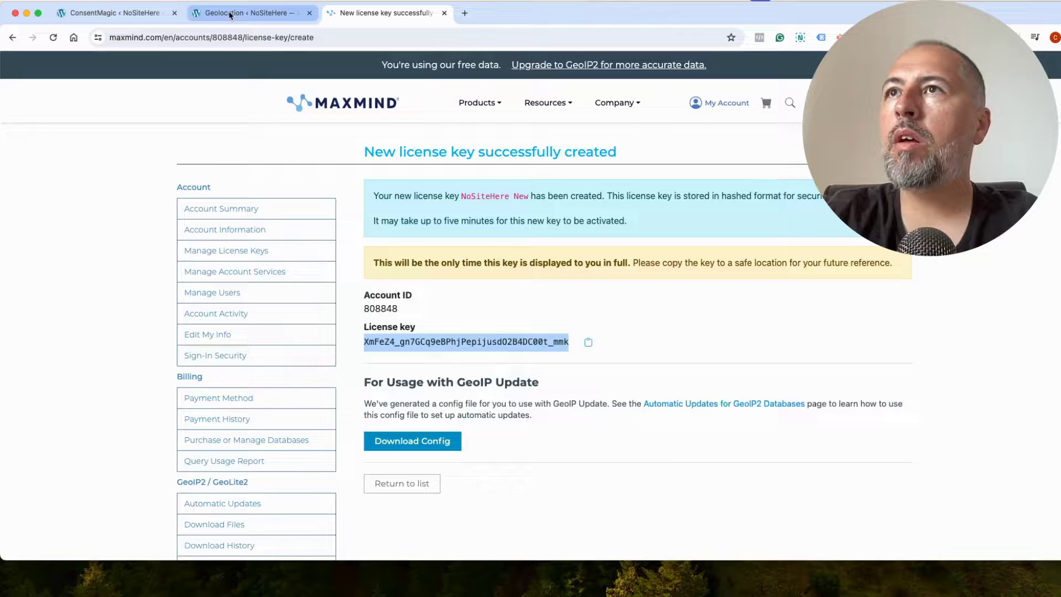
pyautogui.click(246, 12)
pyautogui.click(236, 313)
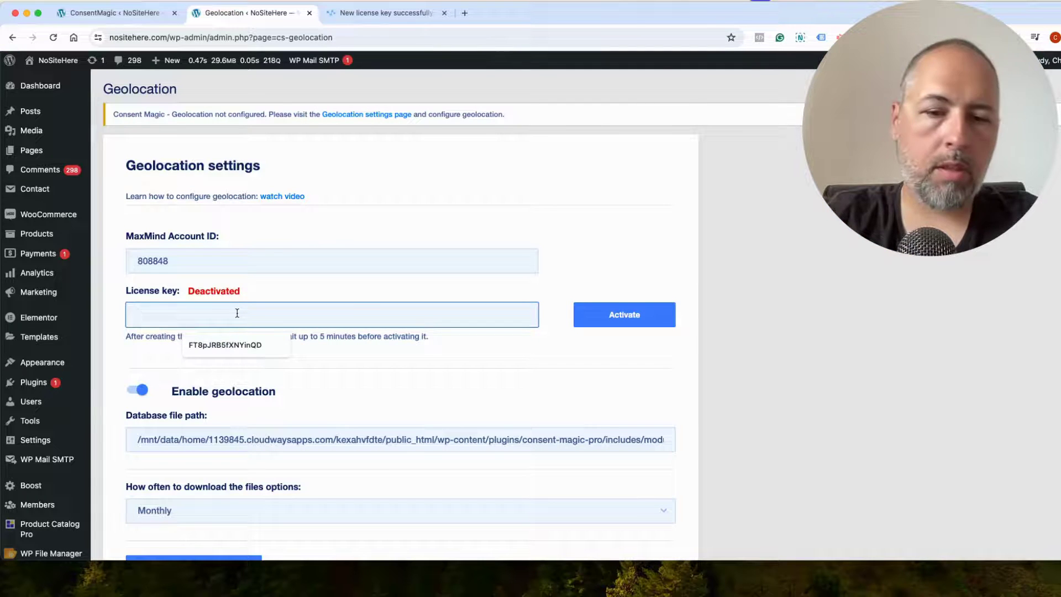
pyautogui.press('super+v')
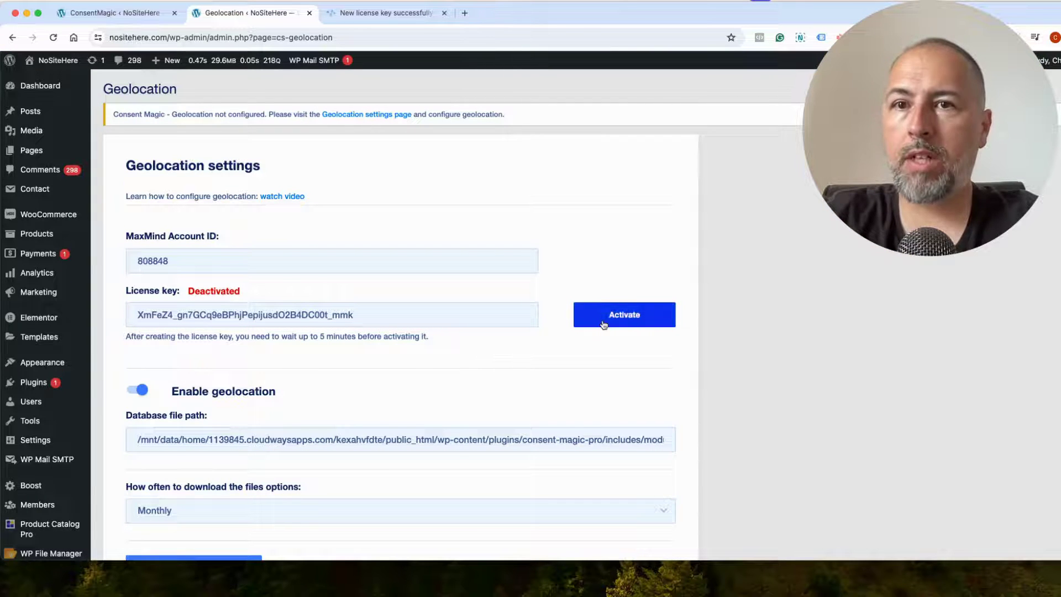
# Try activating the pasted license key several times; it is reported invalid
pyautogui.click(613, 317)
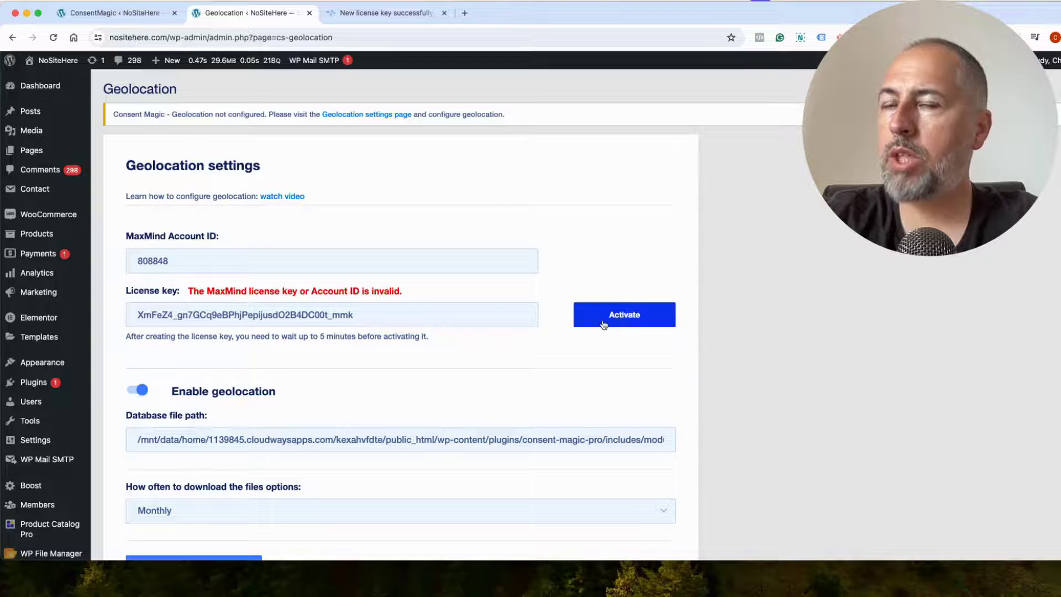
pyautogui.click(603, 323)
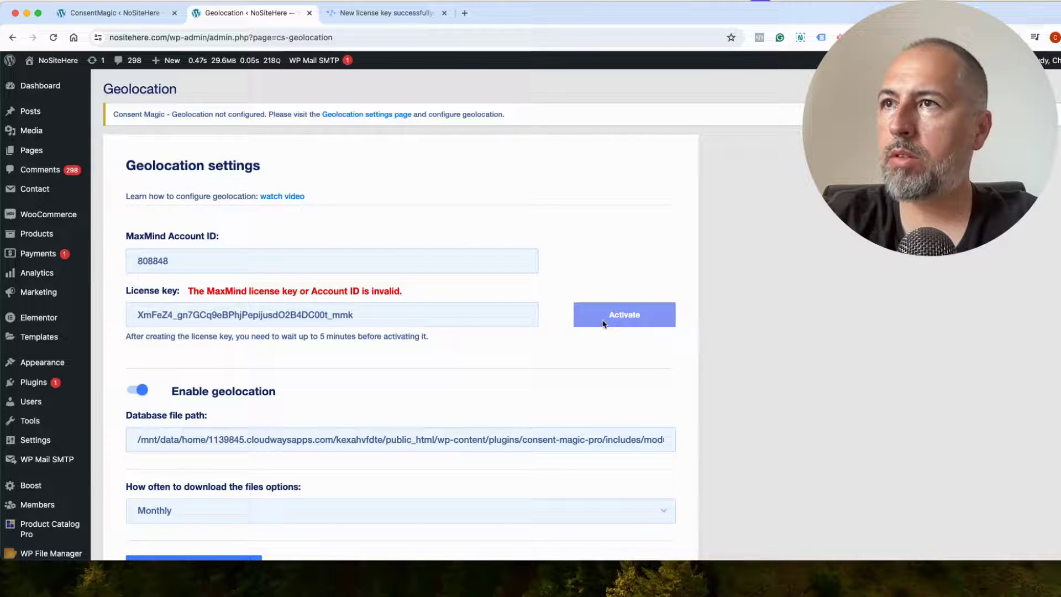
pyautogui.click(603, 324)
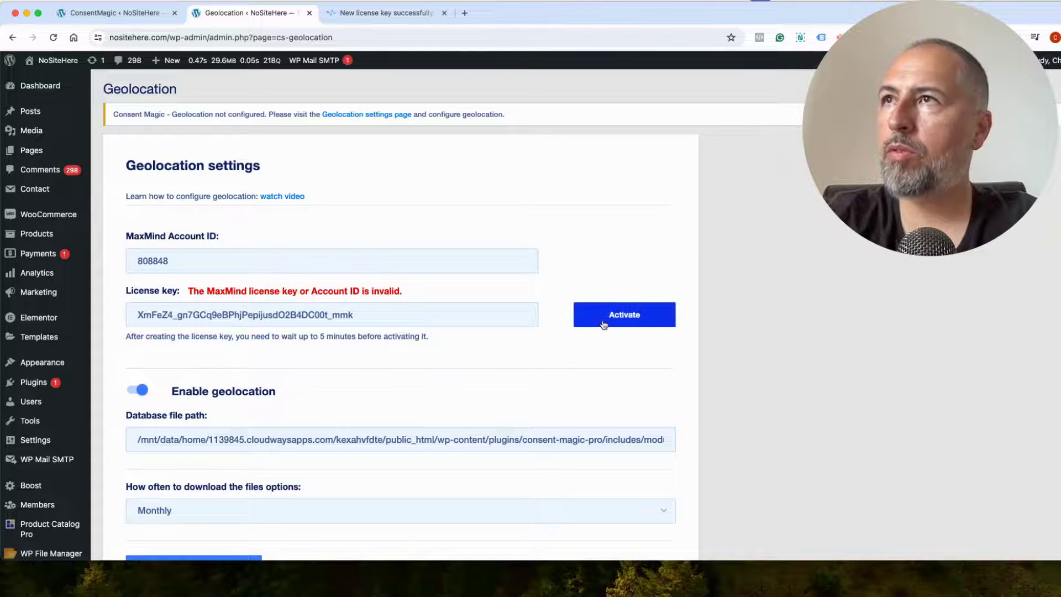
pyautogui.click(602, 323)
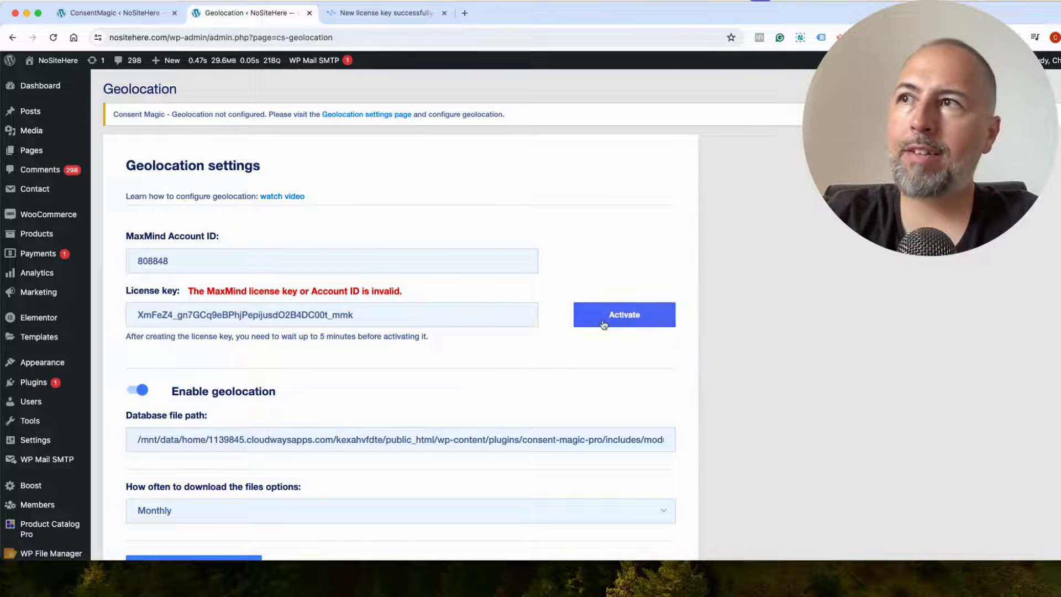
# Go back to the MaxMind new-key page and return to the license keys list
pyautogui.click(386, 12)
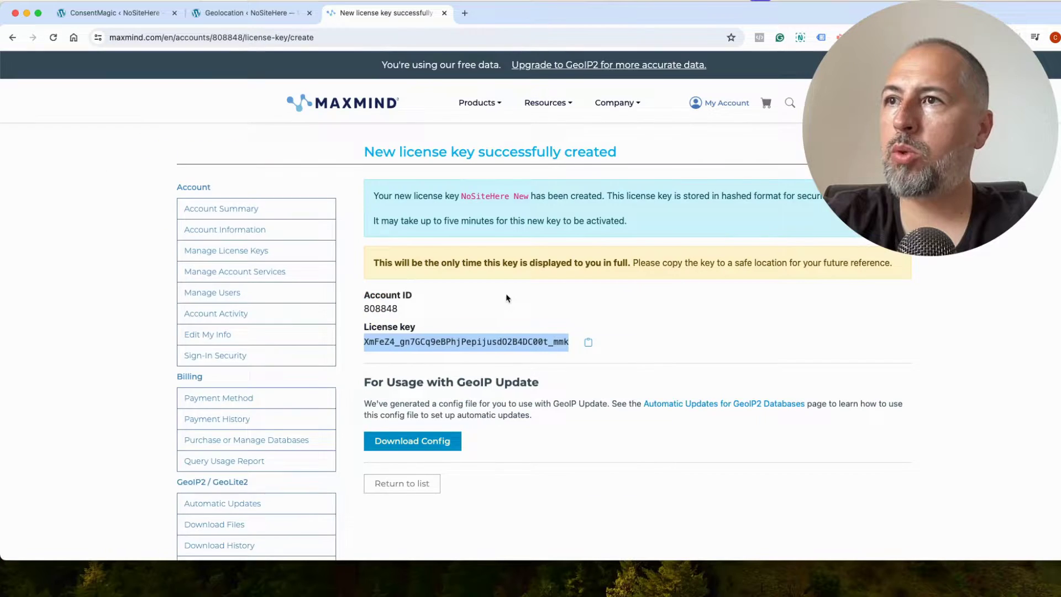
pyautogui.scroll(-3, 507, 298)
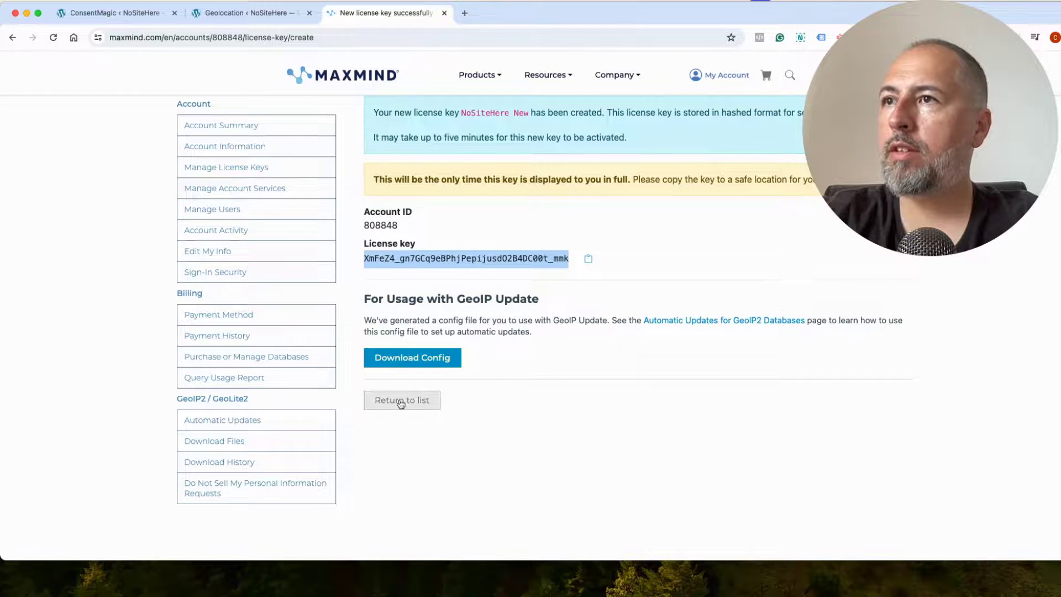
pyautogui.click(401, 400)
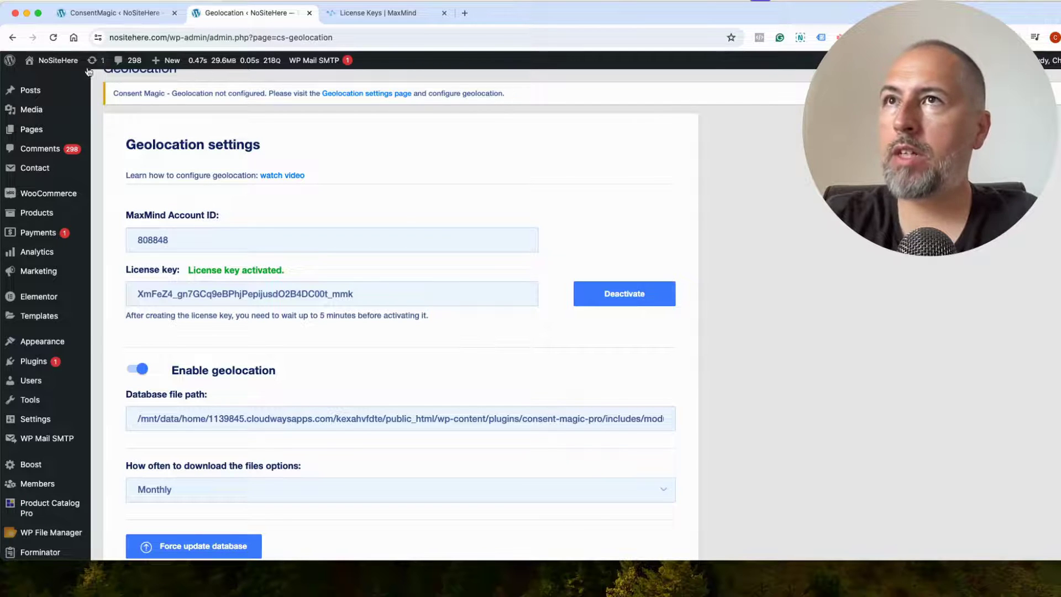
# Open the GDPR rule editor to review its country locations, then go back to the rules page
pyautogui.click(121, 13)
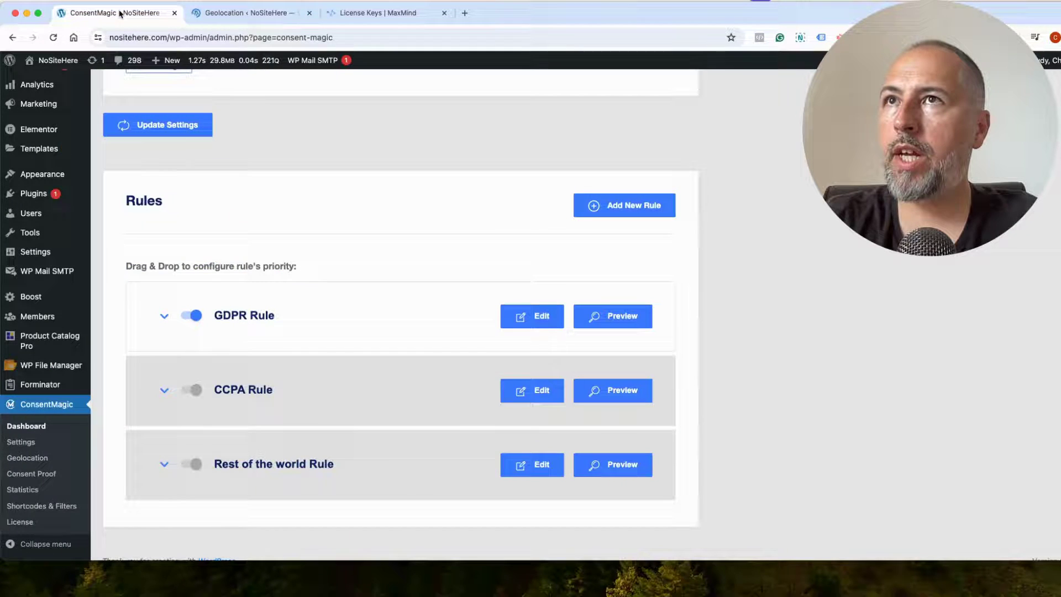
pyautogui.scroll(3, 339, 314)
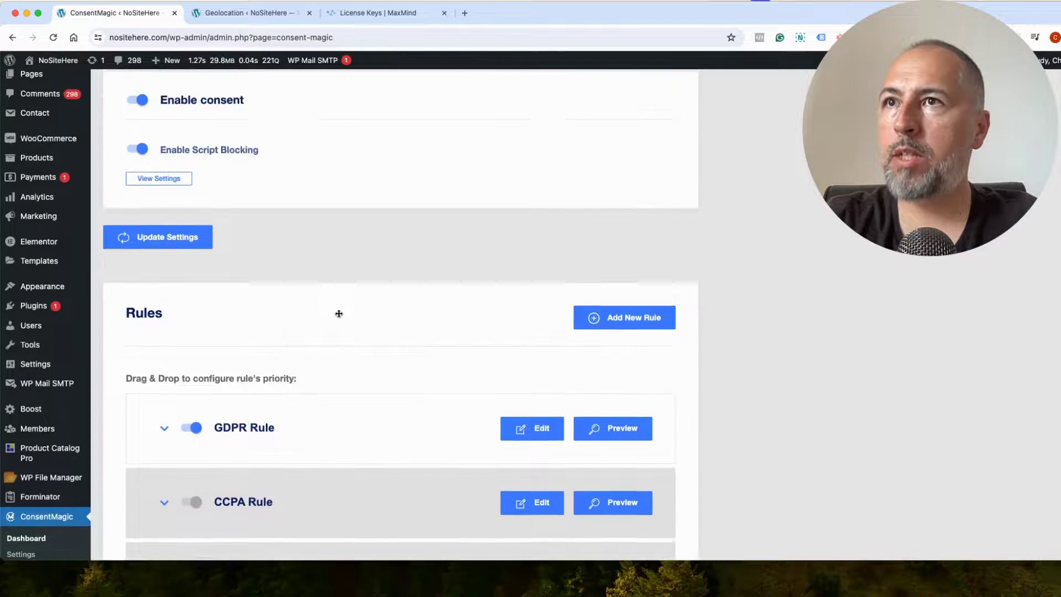
pyautogui.scroll(-4, 339, 314)
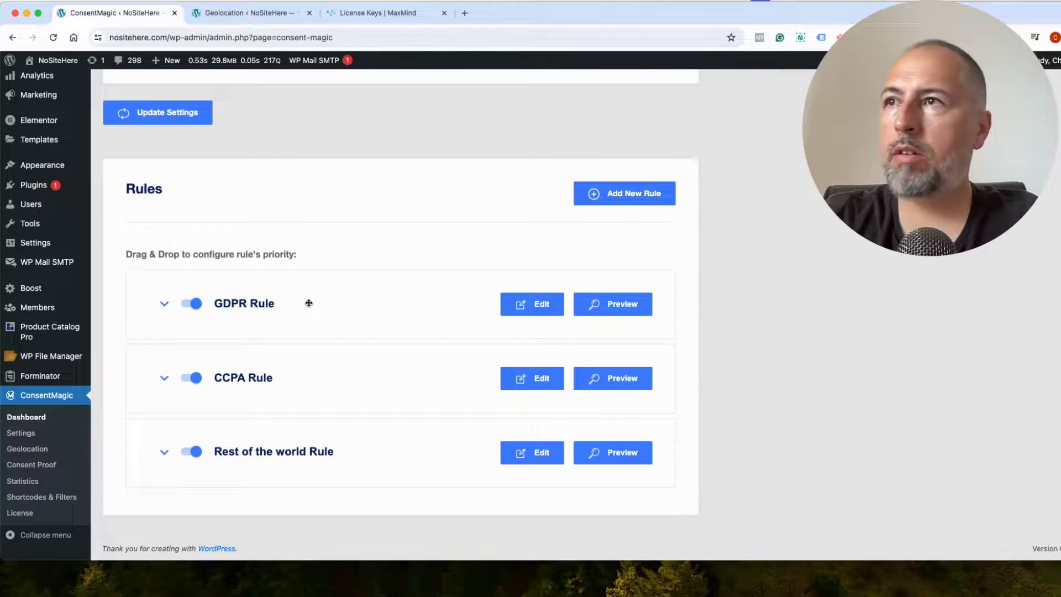
pyautogui.click(532, 304)
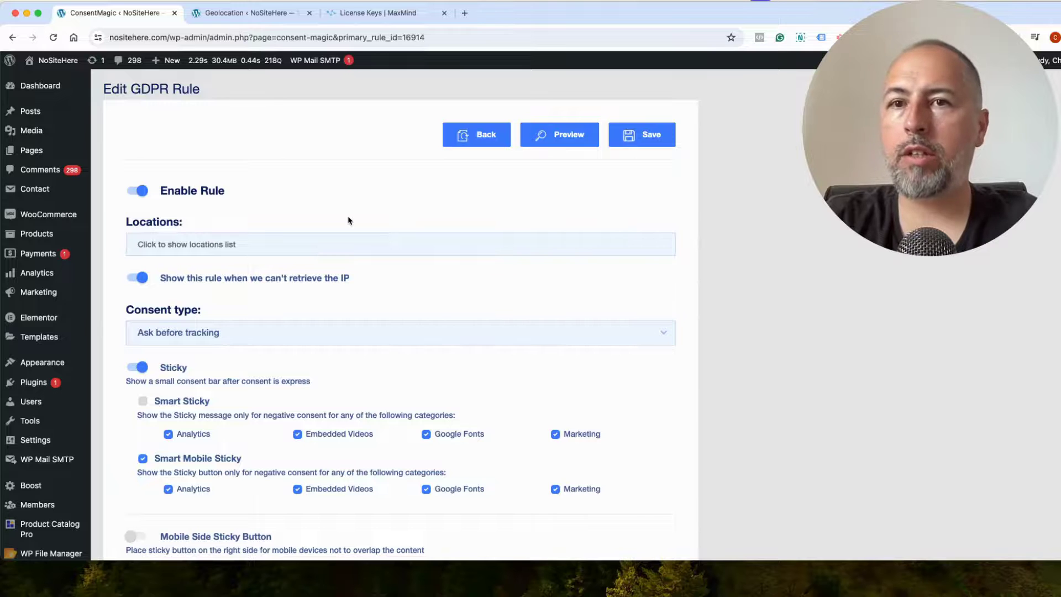
pyautogui.click(269, 245)
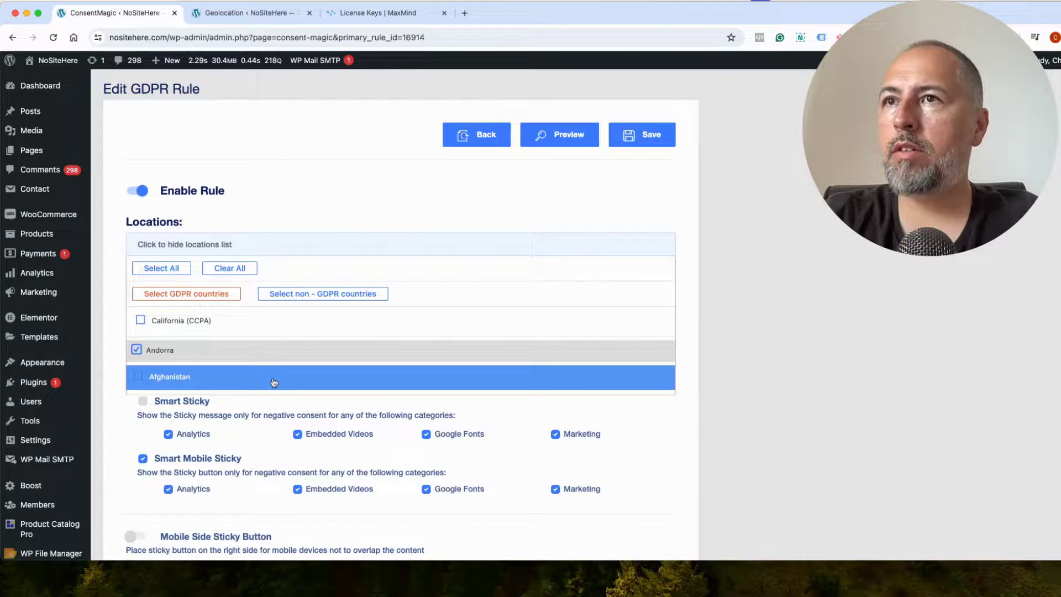
pyautogui.scroll(-3, 274, 382)
pyautogui.scroll(-3, 274, 383)
pyautogui.scroll(-3, 274, 383)
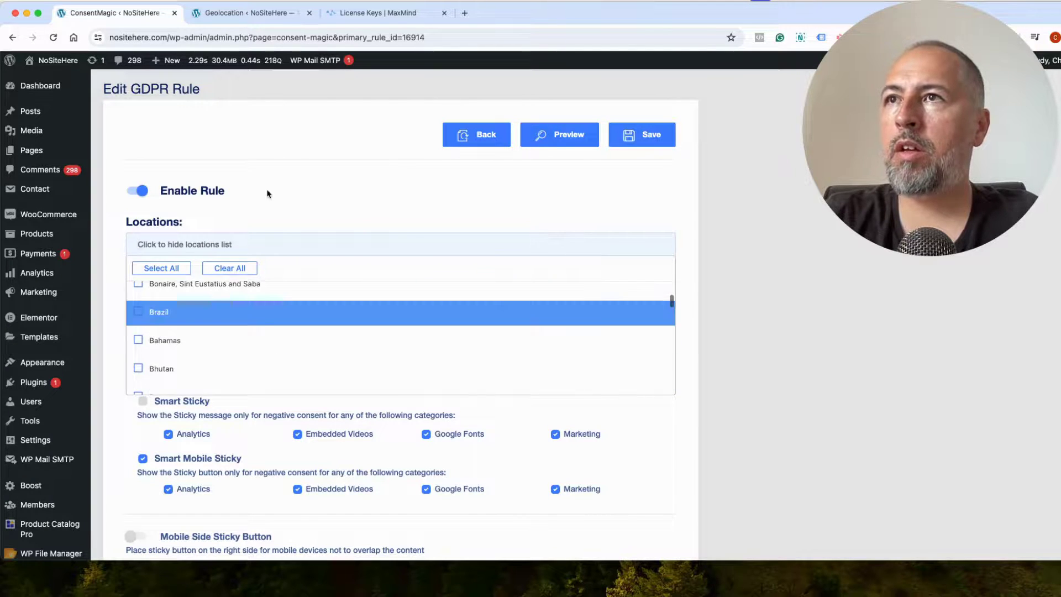
pyautogui.click(417, 147)
pyautogui.click(477, 135)
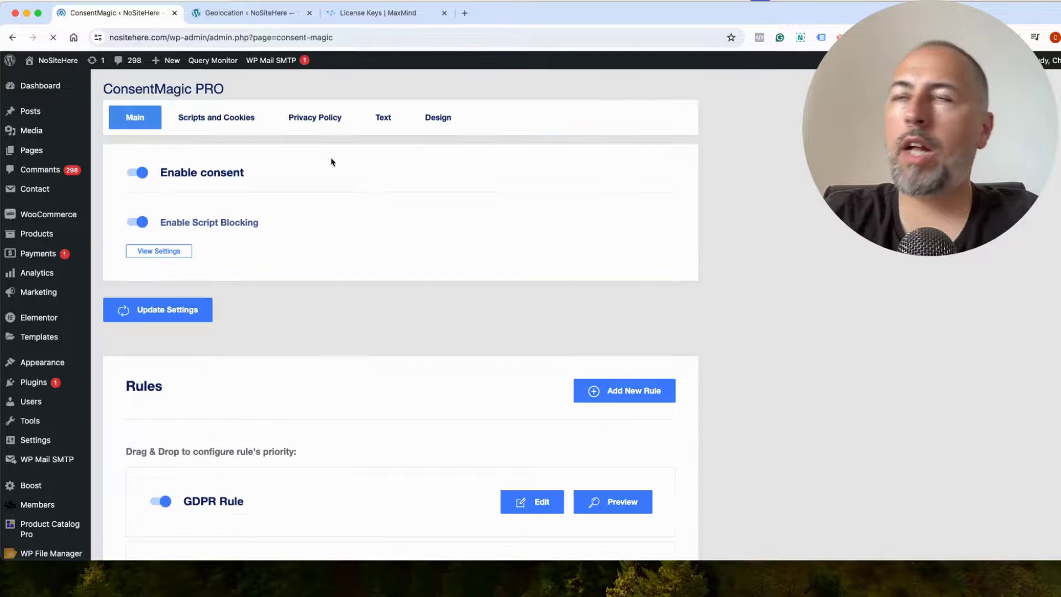
pyautogui.scroll(-5, 370, 348)
pyautogui.scroll(-3, 371, 348)
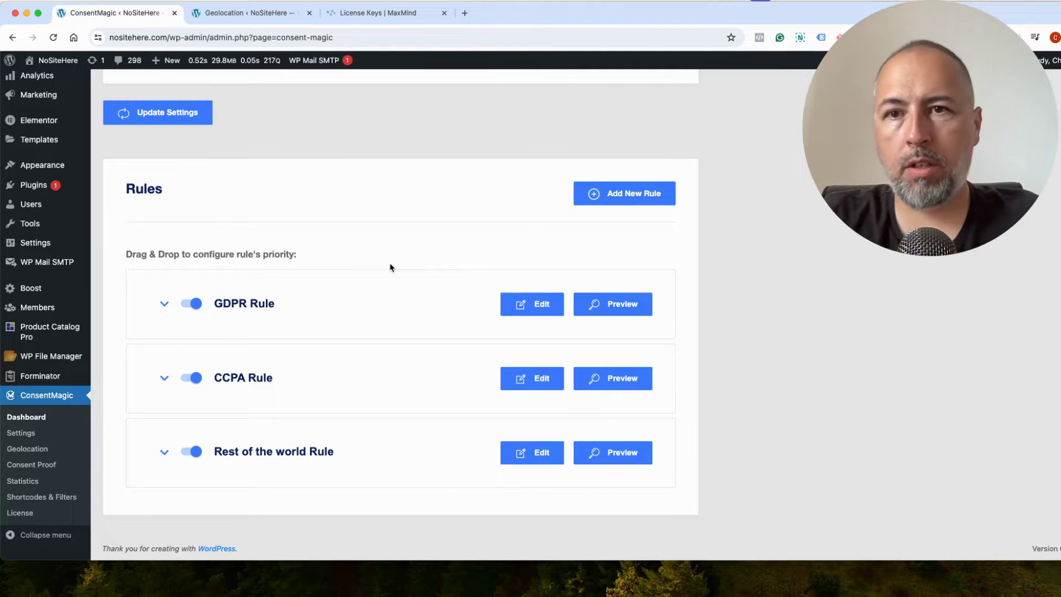
# Switch to the 'License Keys | MaxMind' tab showing the NoSiteHere New key
pyautogui.click(373, 12)
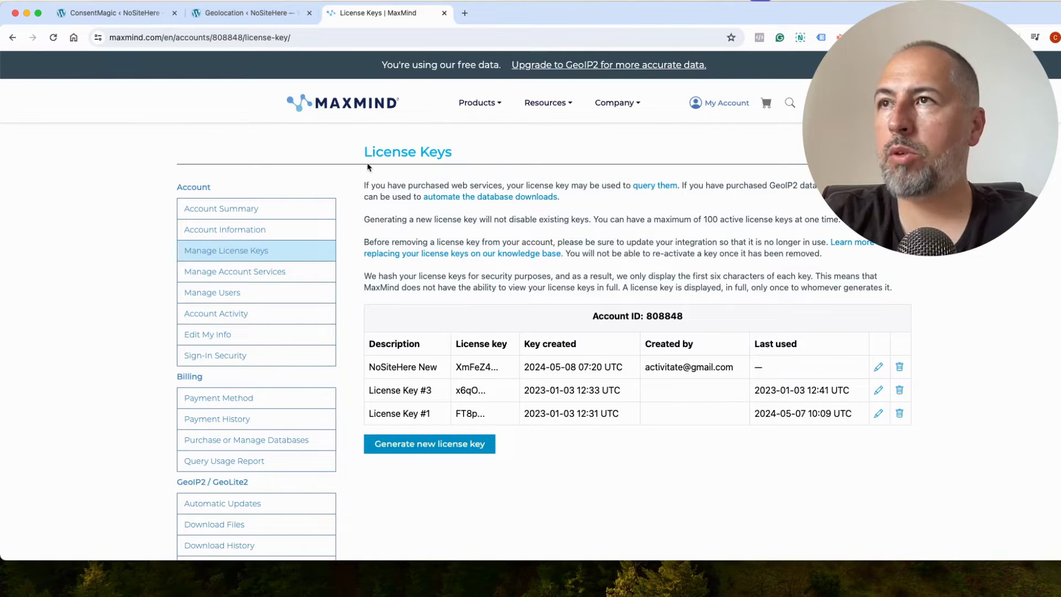